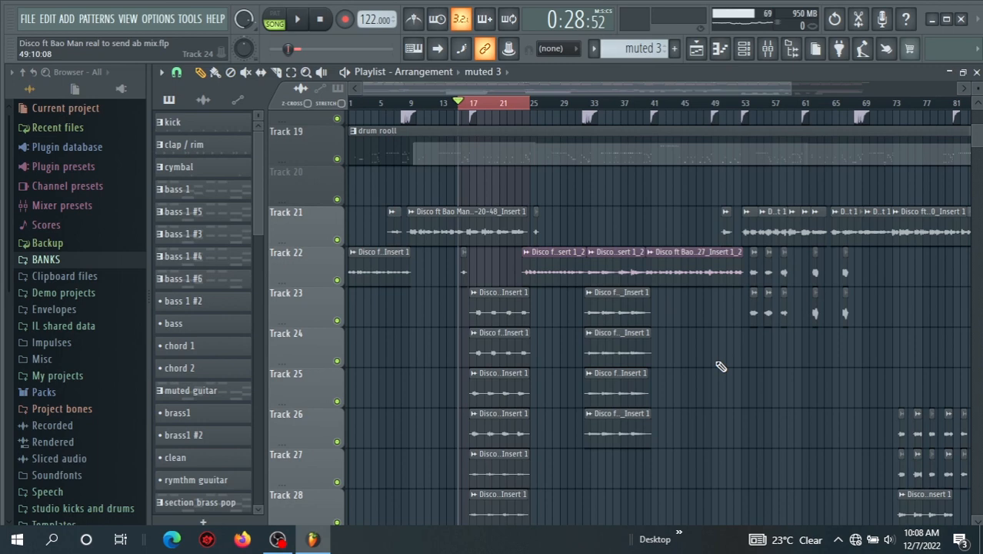
# - Bring the vocal, backup and effect send tracks into view in the mixer
pyautogui.click(773, 49)
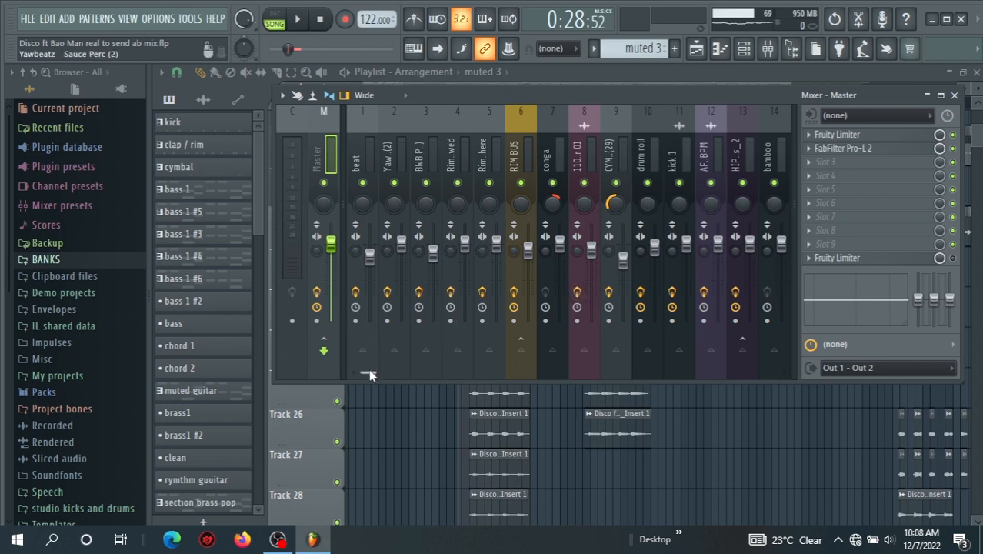
pyautogui.moveTo(370, 371); pyautogui.dragTo(443, 371)
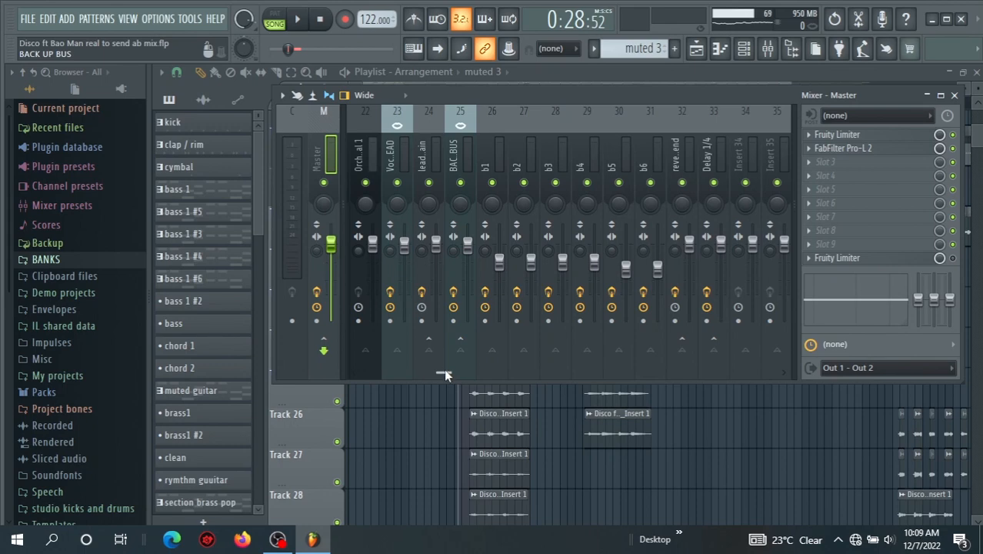
pyautogui.moveTo(446, 375); pyautogui.dragTo(450, 374)
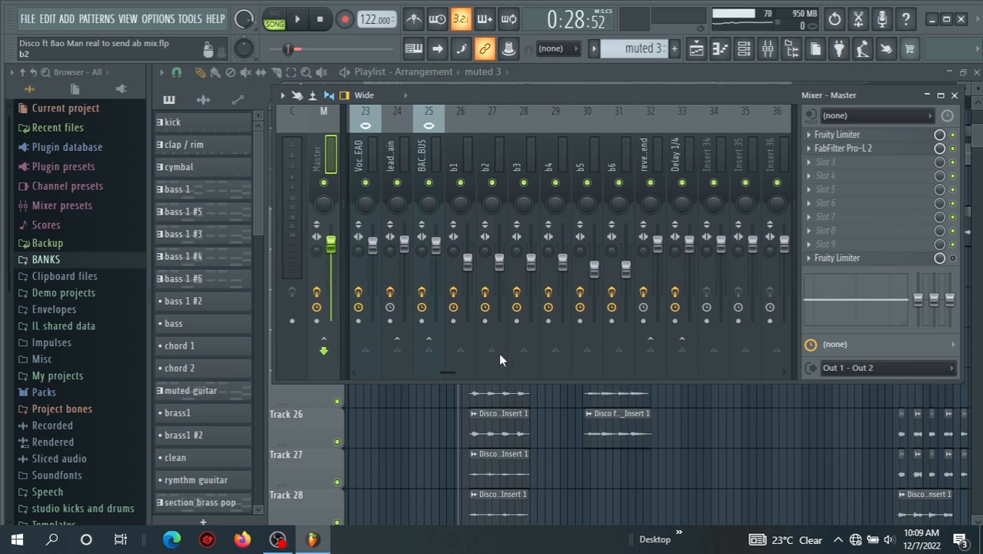
pyautogui.rightClick(545, 421)
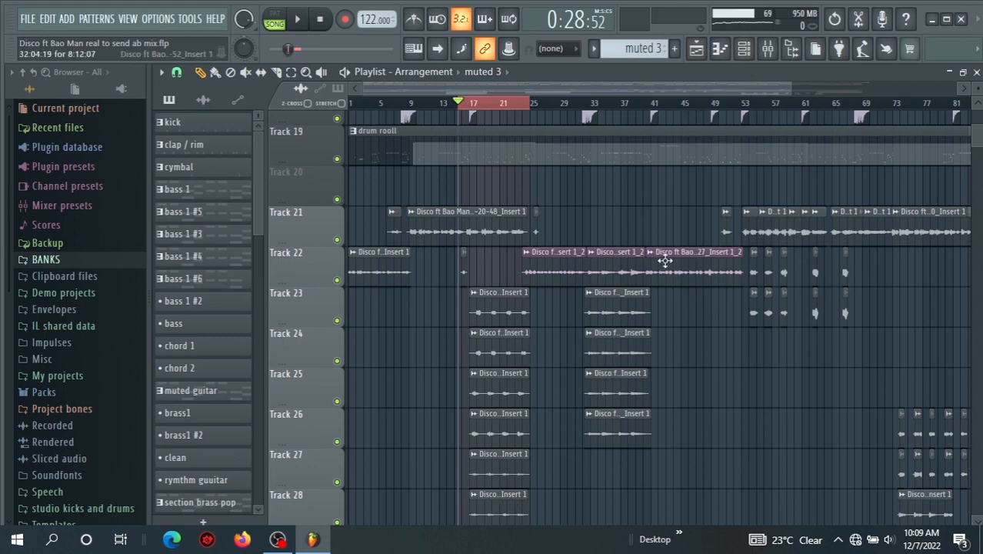
pyautogui.click(767, 49)
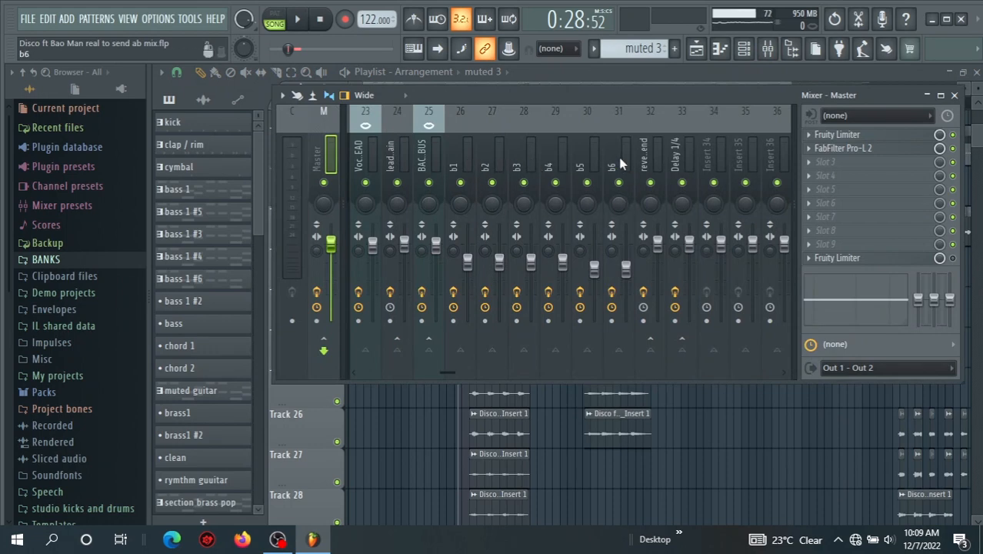
# - Examine the output routing of the lead chain, BACK UP BUS, b1 and Insert 35 mixer tracks
pyautogui.click(394, 156)
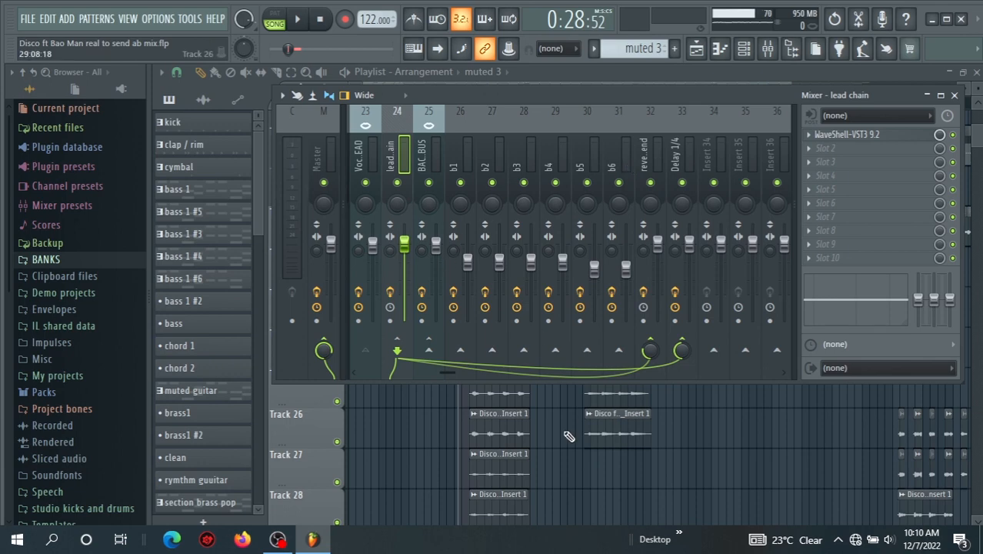
pyautogui.click(436, 157)
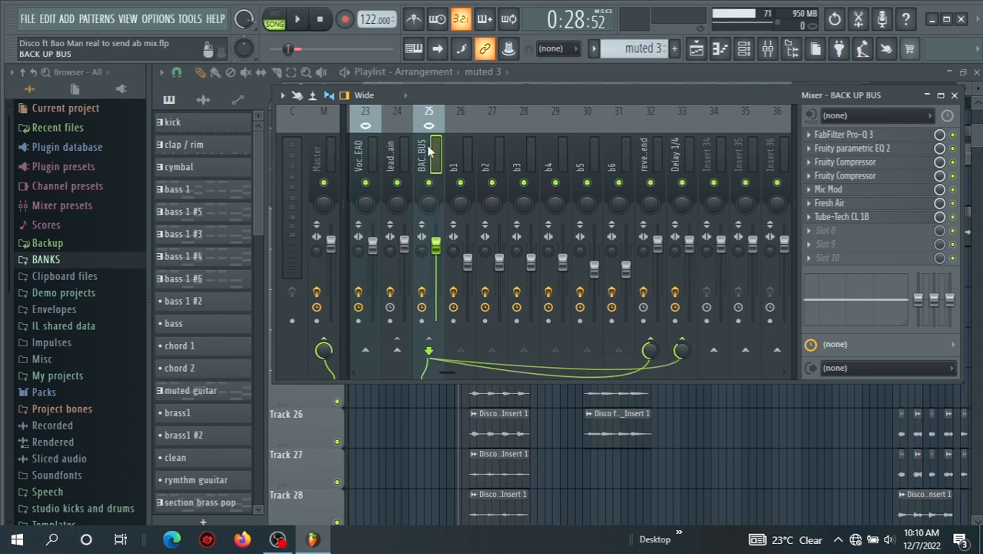
pyautogui.click(467, 162)
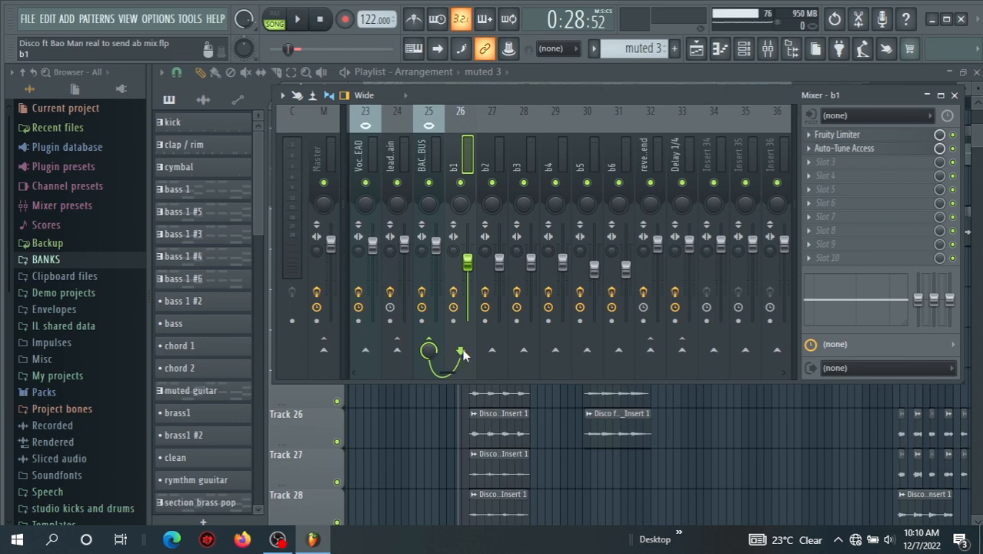
pyautogui.click(746, 166)
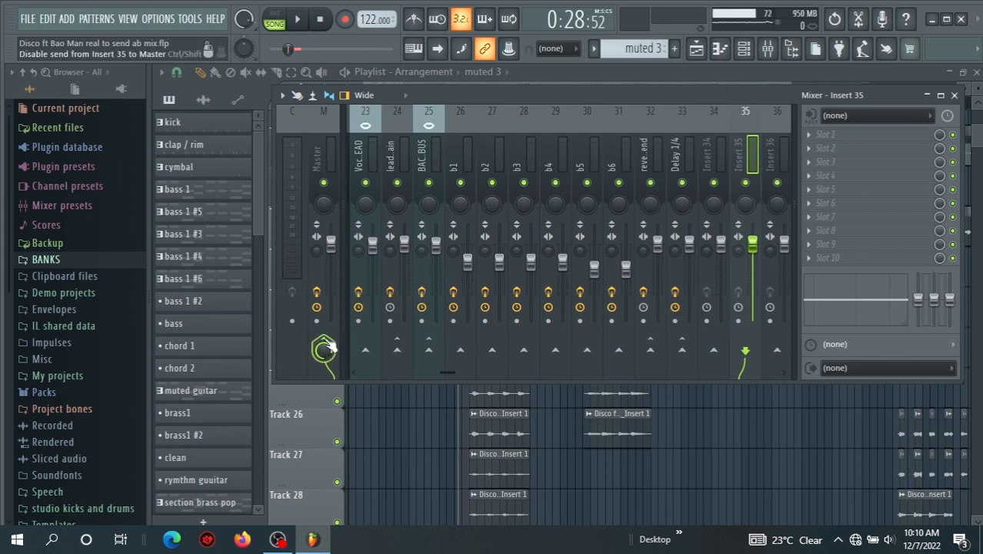
# - Check the routing of backup tracks b1 through b6, then of the BACK UP BUS
pyautogui.click(466, 138)
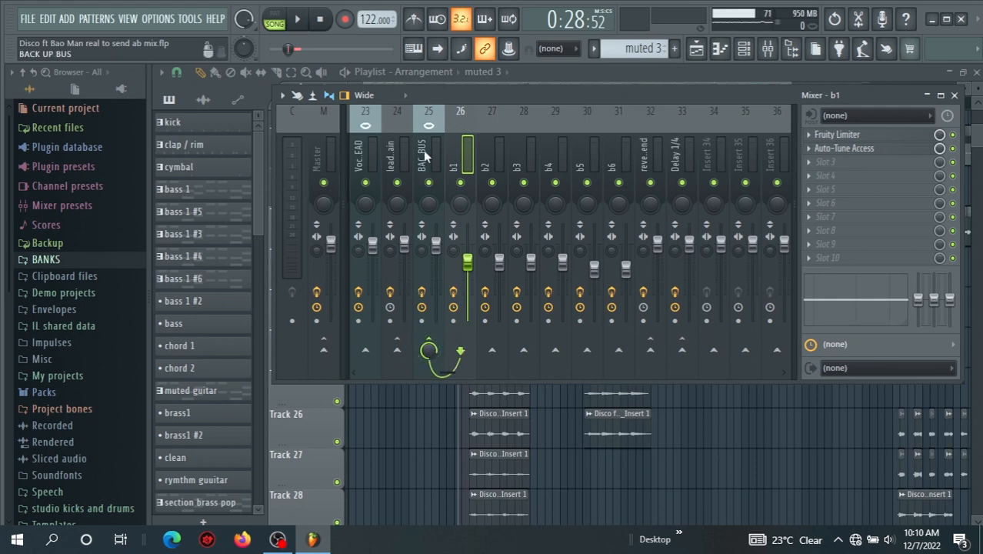
pyautogui.click(496, 171)
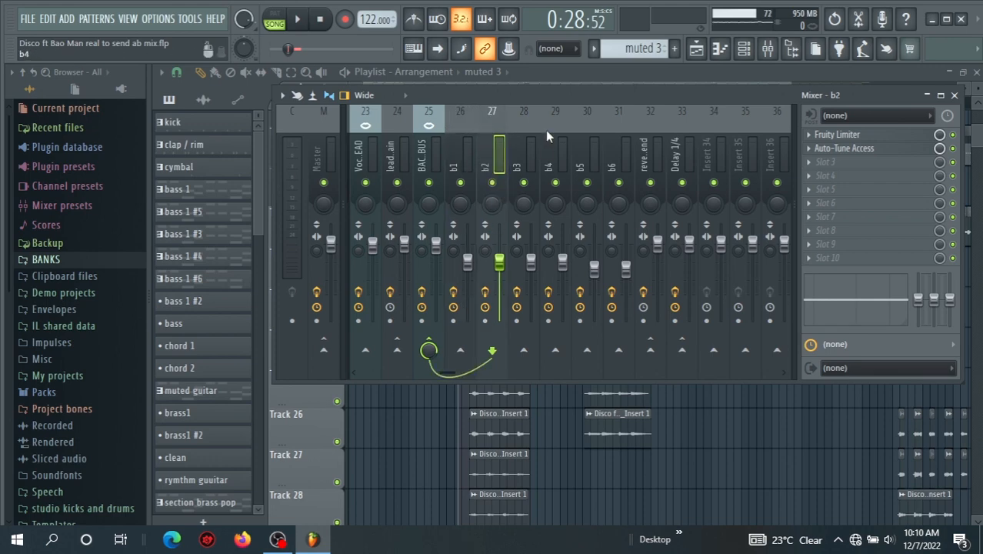
pyautogui.click(530, 153)
pyautogui.click(561, 162)
pyautogui.click(594, 162)
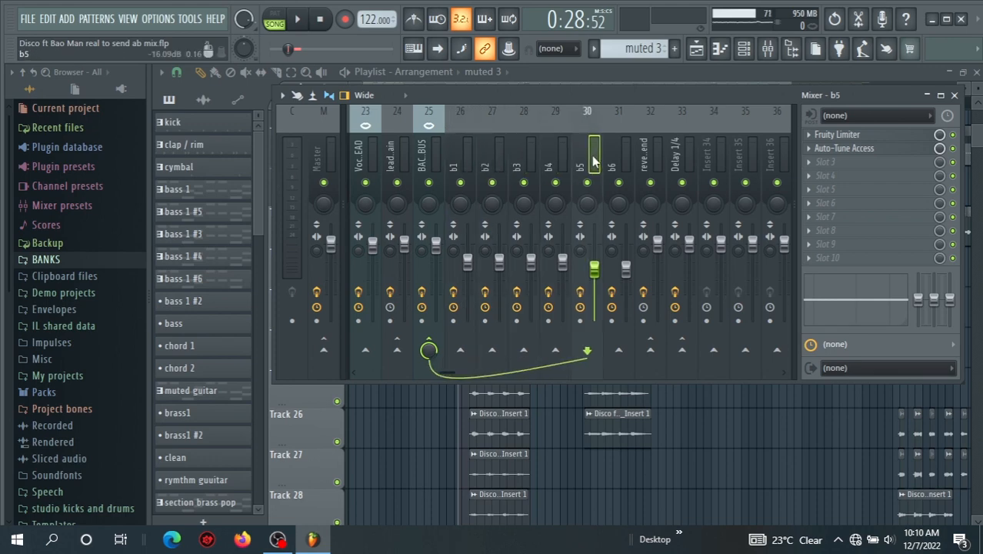
pyautogui.click(625, 153)
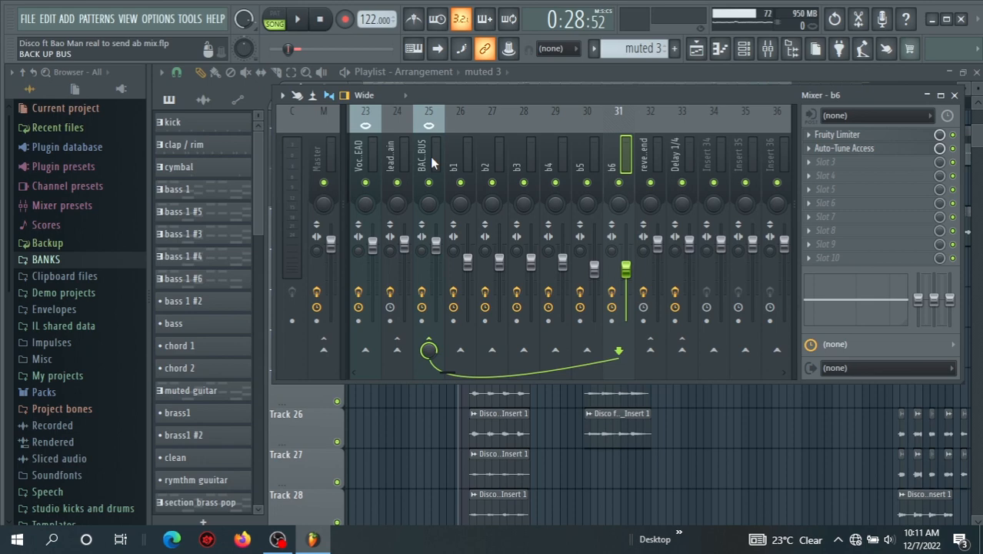
pyautogui.click(430, 155)
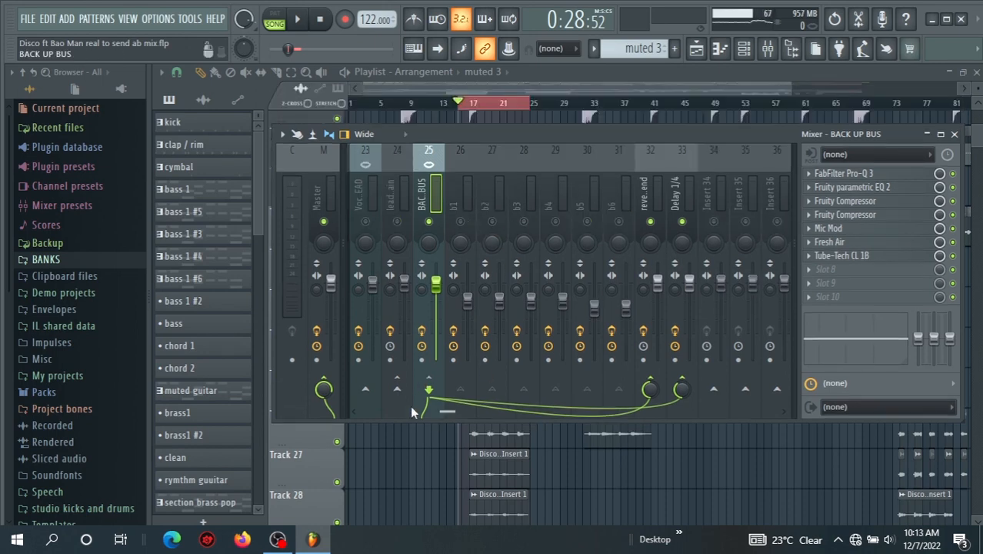
# - Rename the mixer track Insert 34 as "bus 2"
pyautogui.moveTo(452, 411); pyautogui.dragTo(475, 412)
pyautogui.click(494, 188)
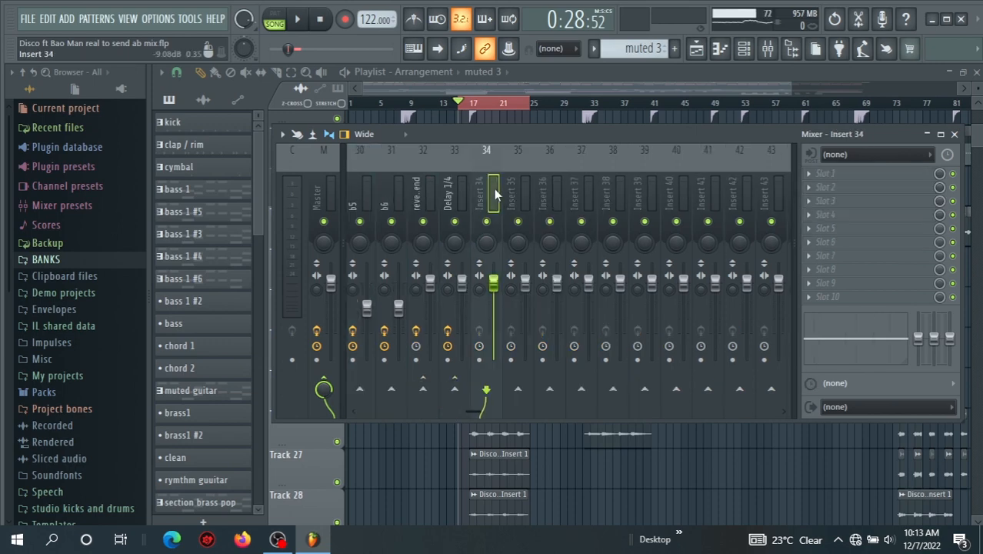
pyautogui.rightClick(494, 188)
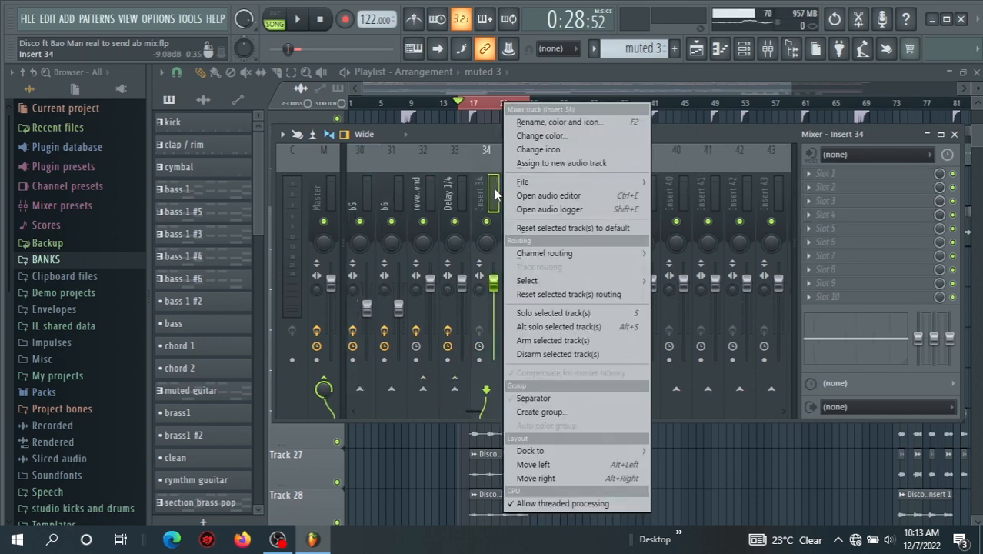
pyautogui.click(529, 123)
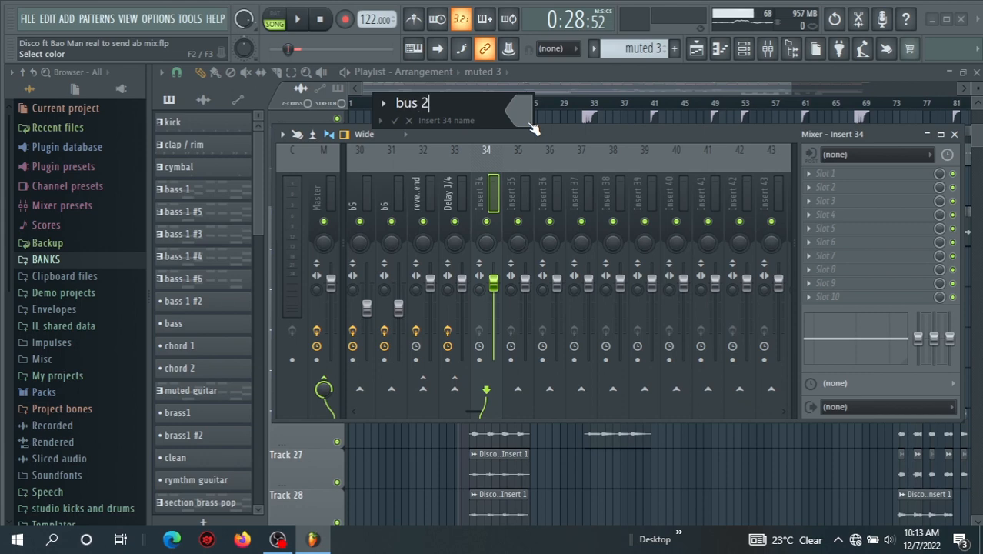
pyautogui.press('Return')
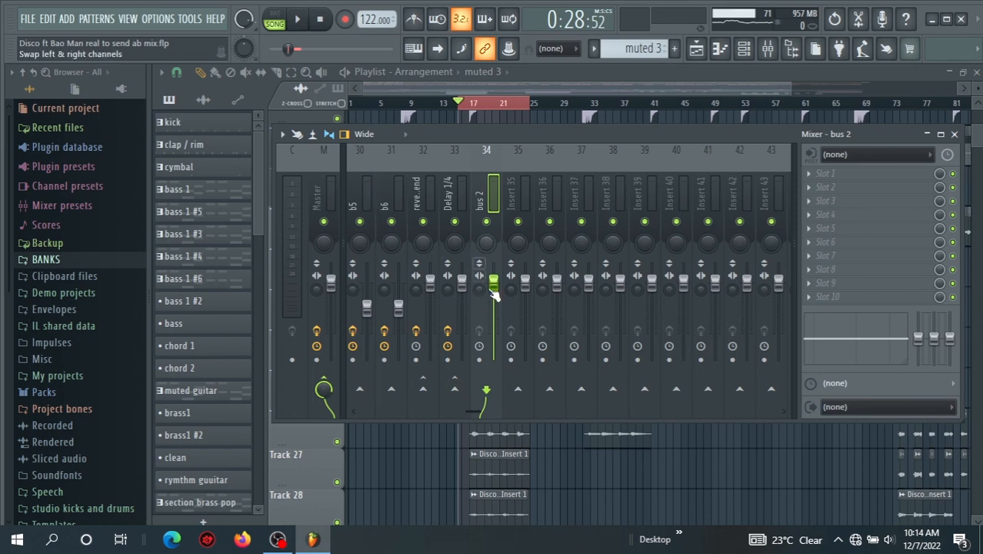
# - Route mixer track b5 to bus 2 and remove its send to the BACK UP BUS
pyautogui.click(359, 184)
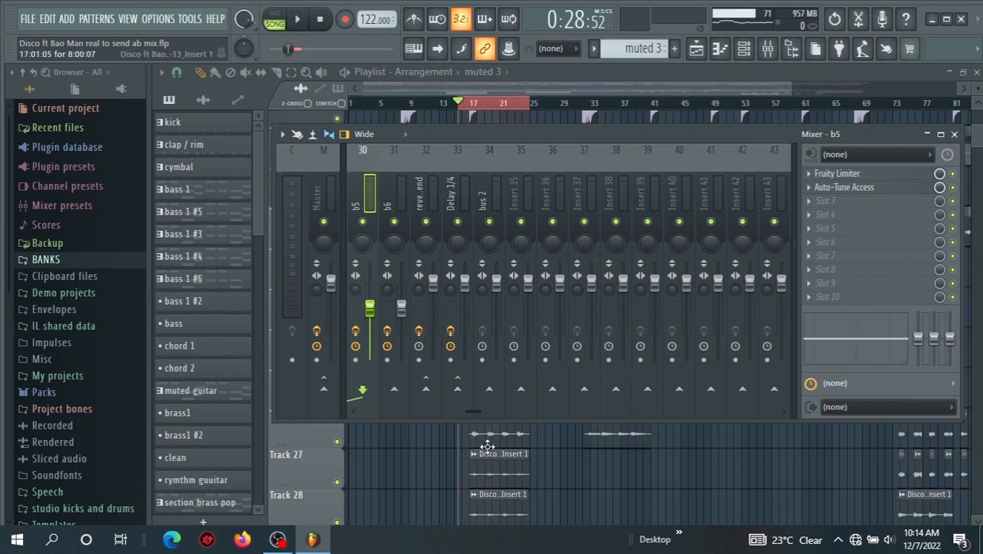
pyautogui.click(489, 389)
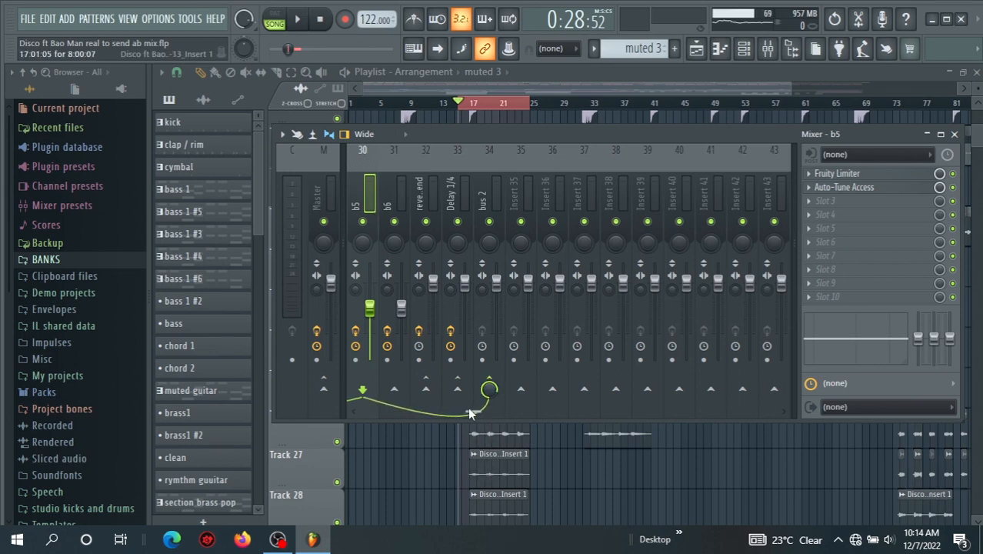
pyautogui.moveTo(471, 411); pyautogui.dragTo(452, 425)
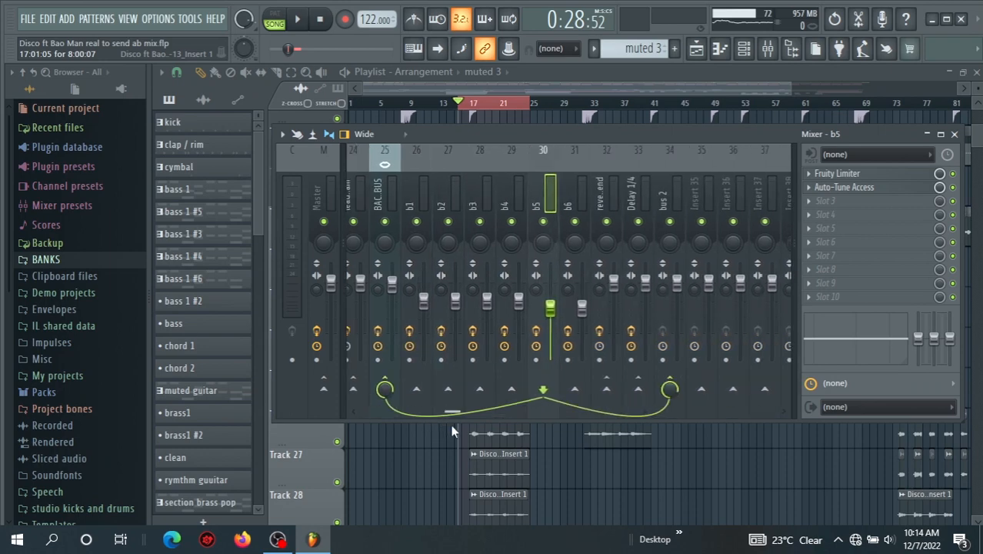
pyautogui.click(399, 384)
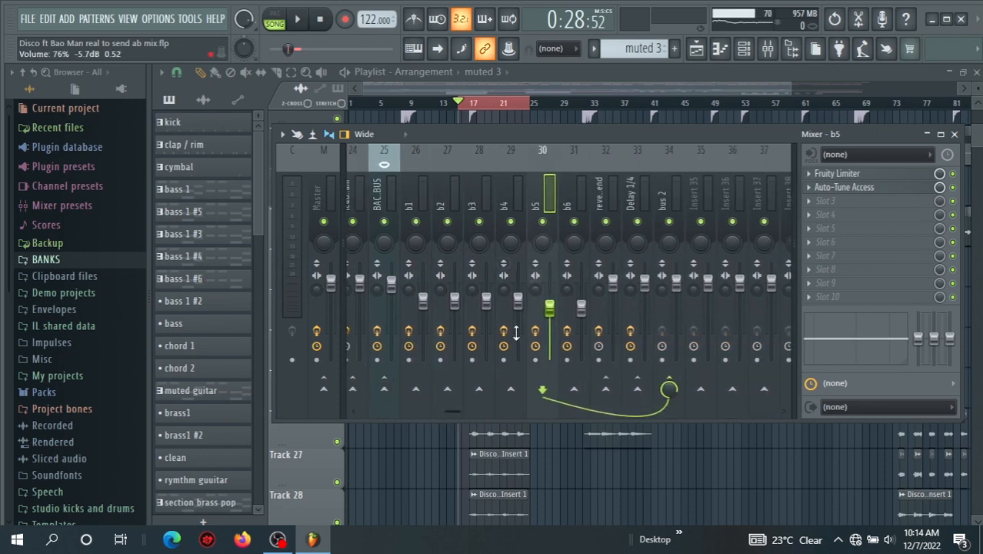
# - Remove b6's send to the BACK UP BUS, route it to bus 2 instead, and select bus 2
pyautogui.click(577, 196)
pyautogui.click(384, 388)
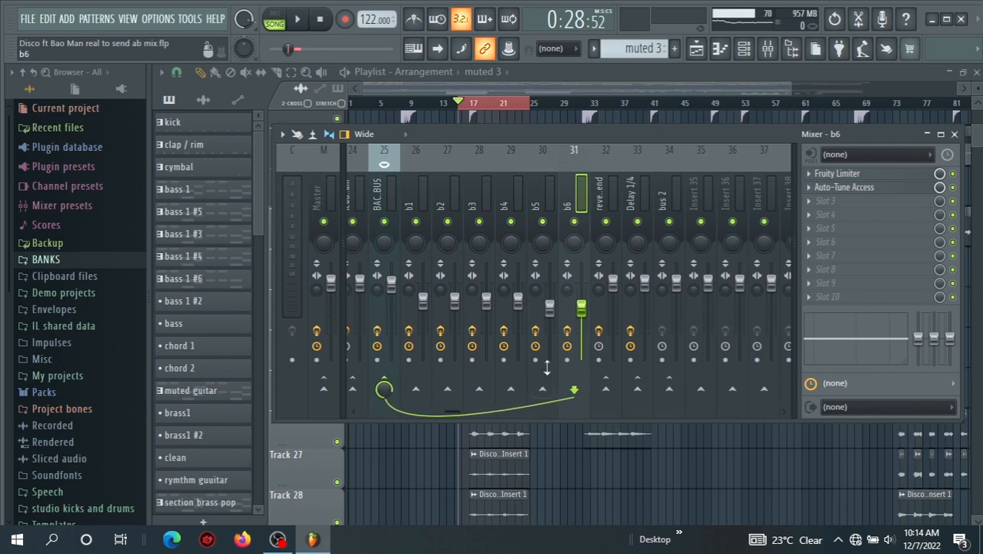
pyautogui.click(385, 382)
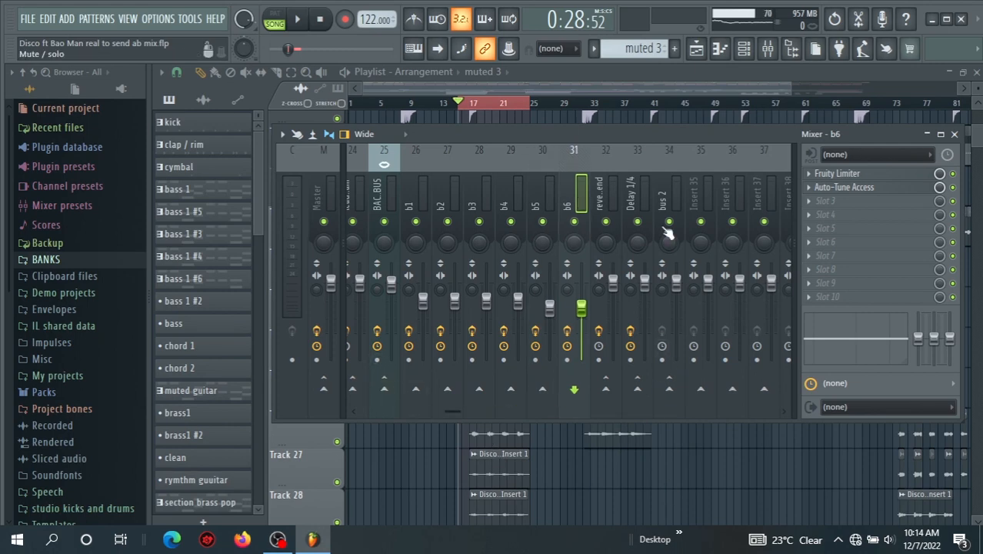
pyautogui.click(669, 389)
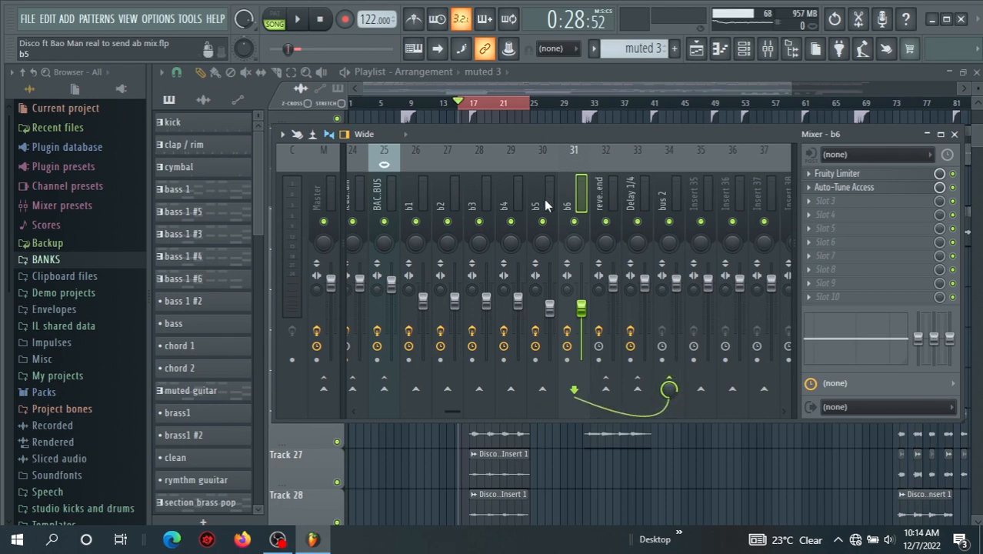
pyautogui.click(670, 195)
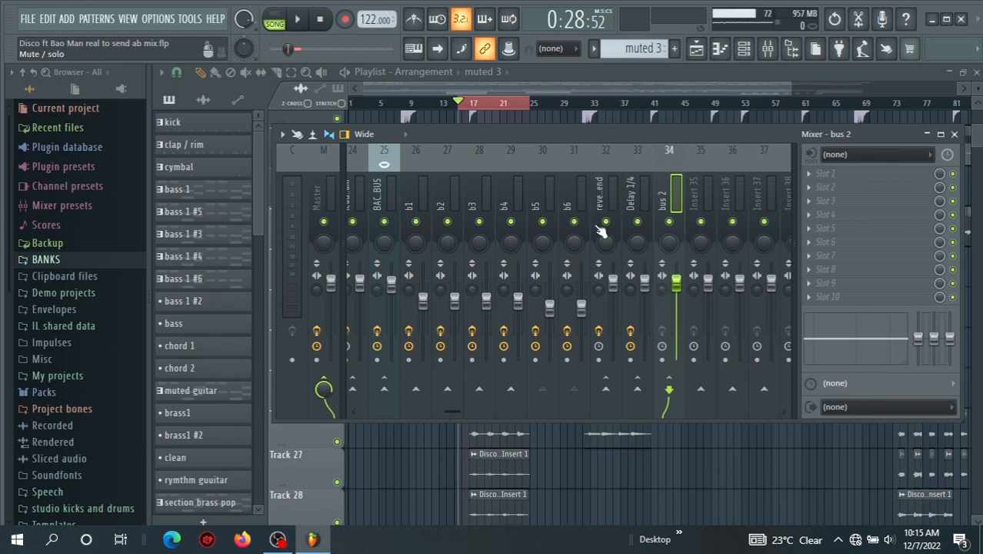
# - Close the mixer and look over the instrument tracks in the playlist arrangement
pyautogui.click(953, 135)
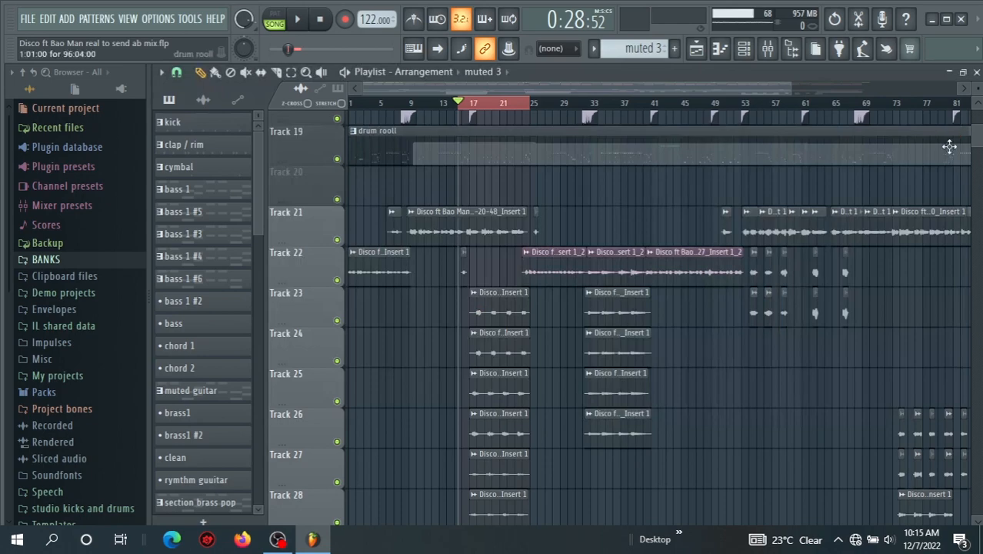
pyautogui.click(976, 106)
pyautogui.click(976, 105)
pyautogui.scroll(10, 750, 263)
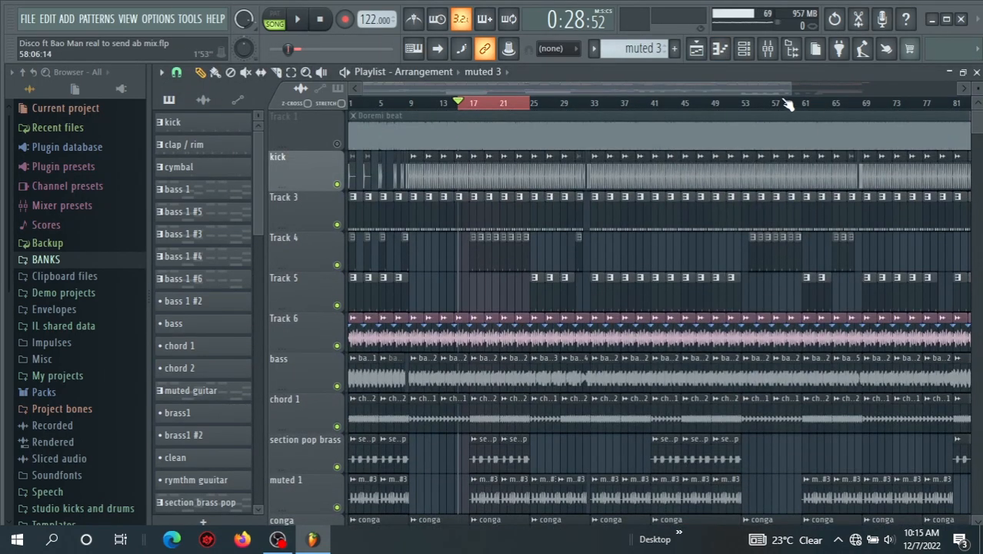
pyautogui.scroll(-2, 786, 100)
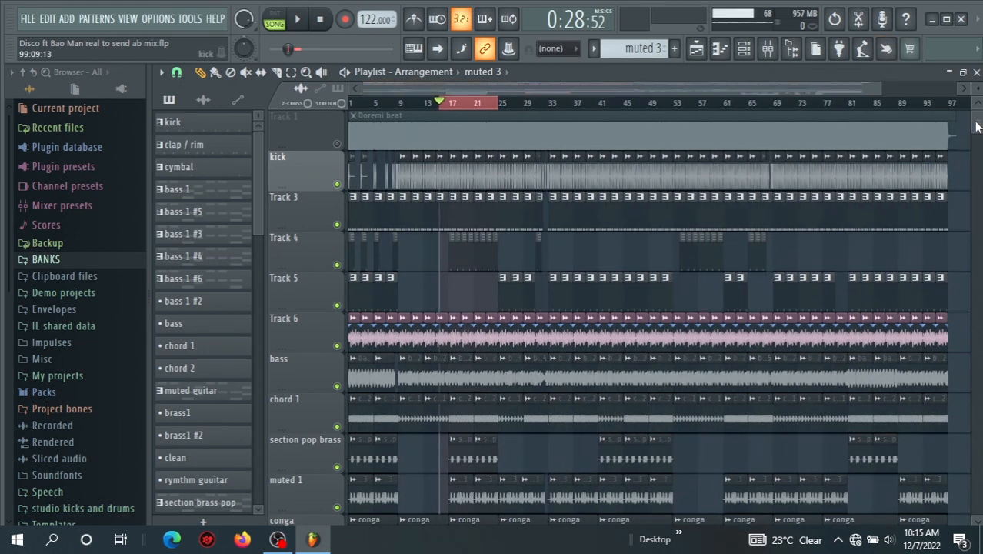
pyautogui.scroll(-4, 972, 133)
# - Play the selected song section, check the backup tracks' levels in the mixer, and stop playback
pyautogui.press('space')
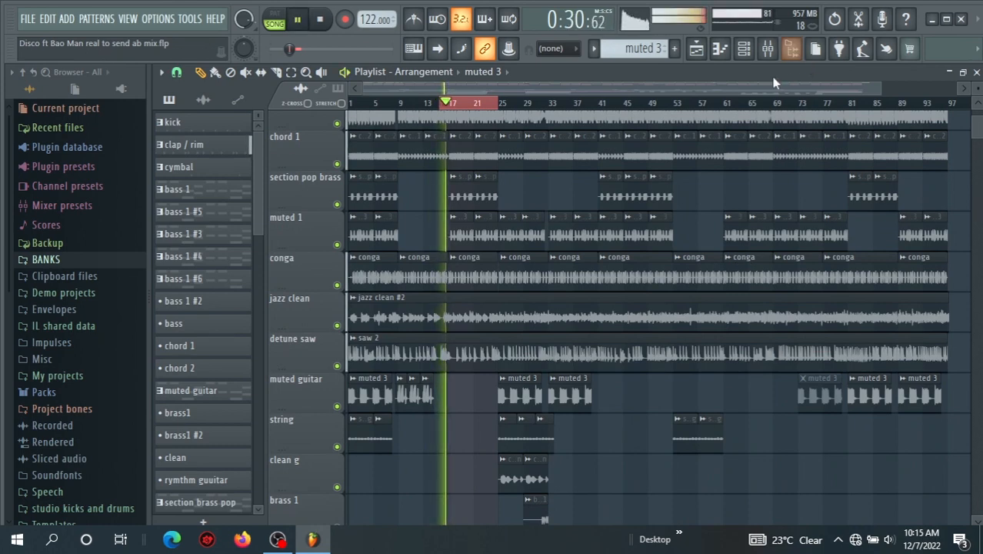
pyautogui.click(768, 50)
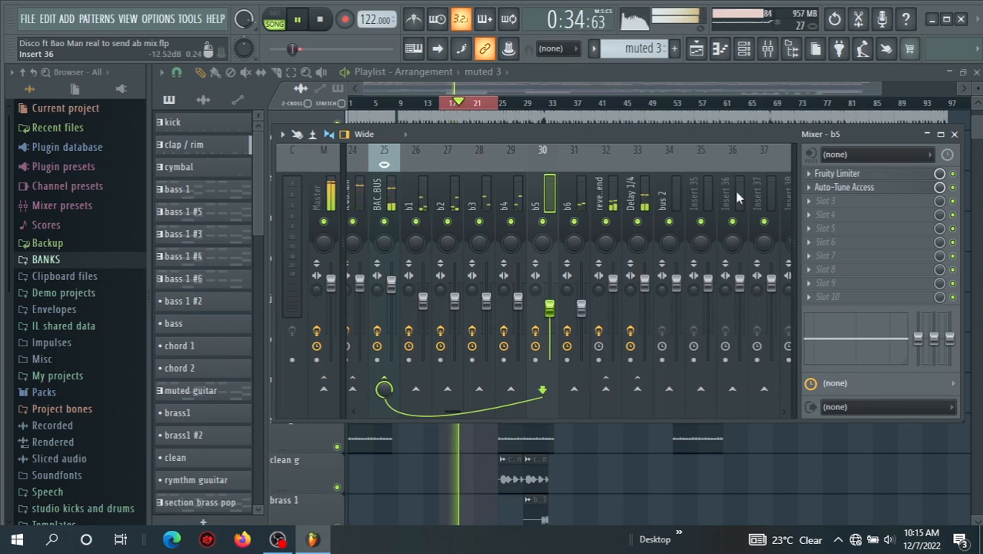
pyautogui.click(955, 134)
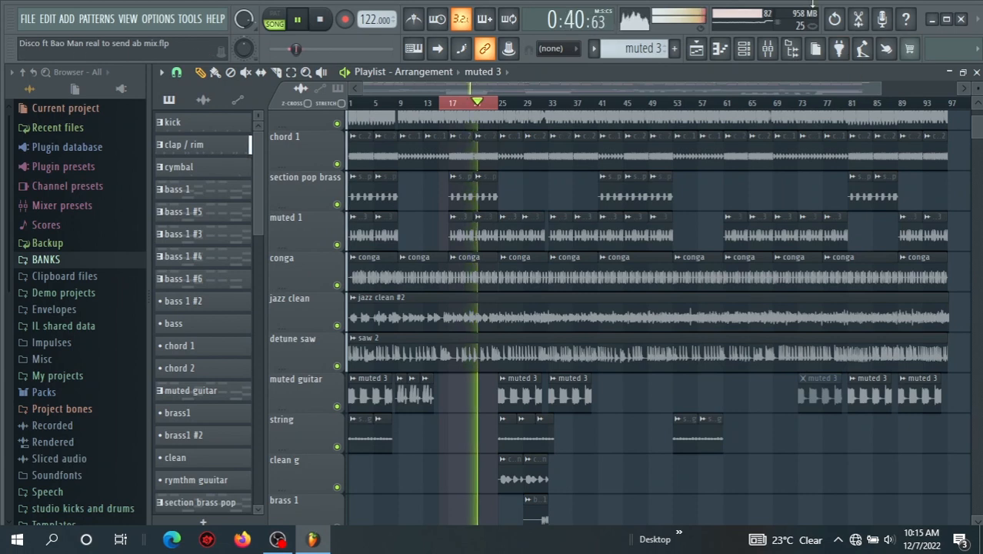
pyautogui.press('space')
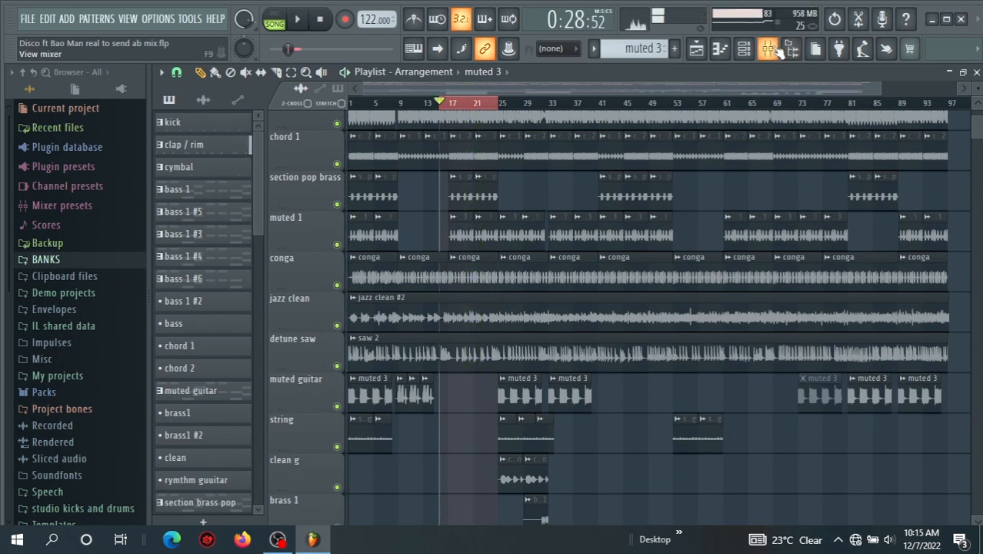
pyautogui.press('F9')
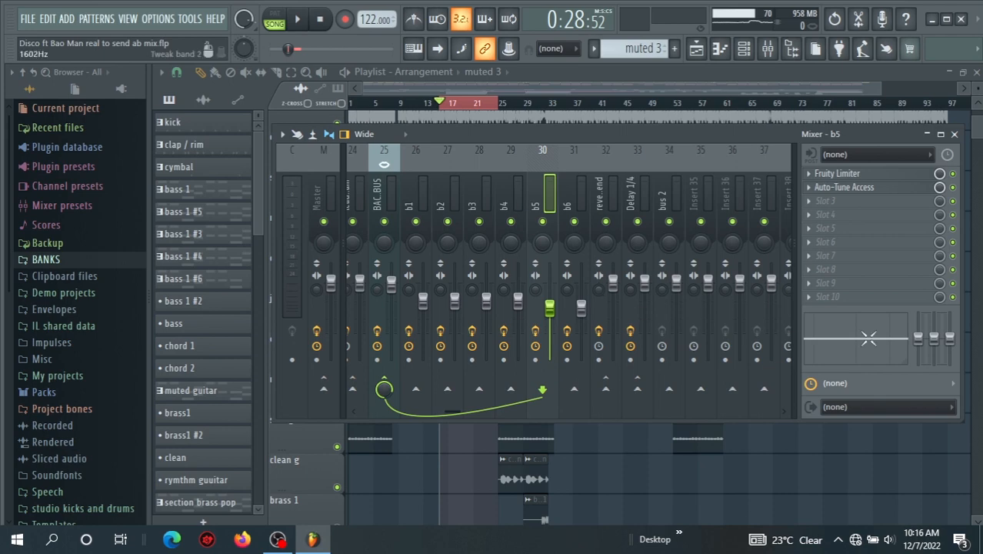
pyautogui.click(954, 134)
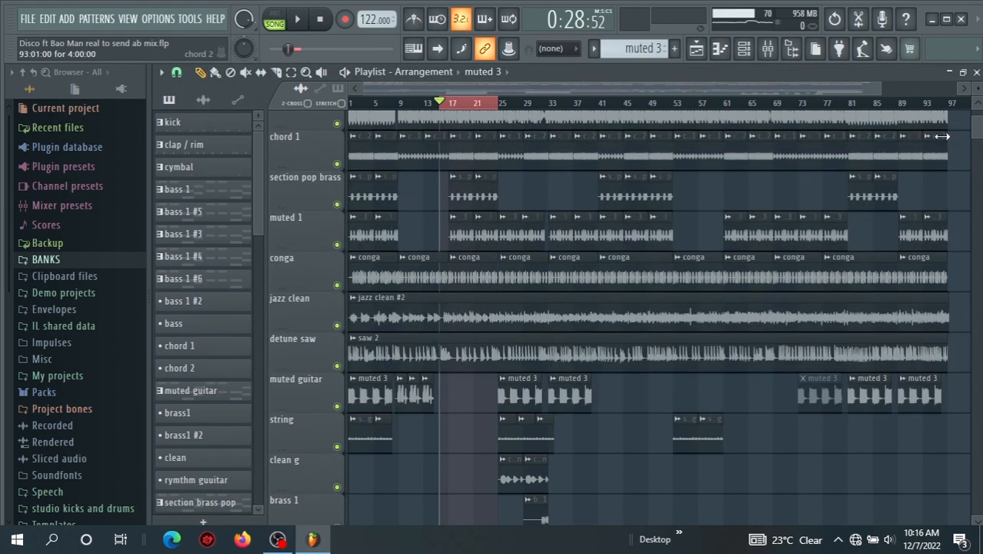